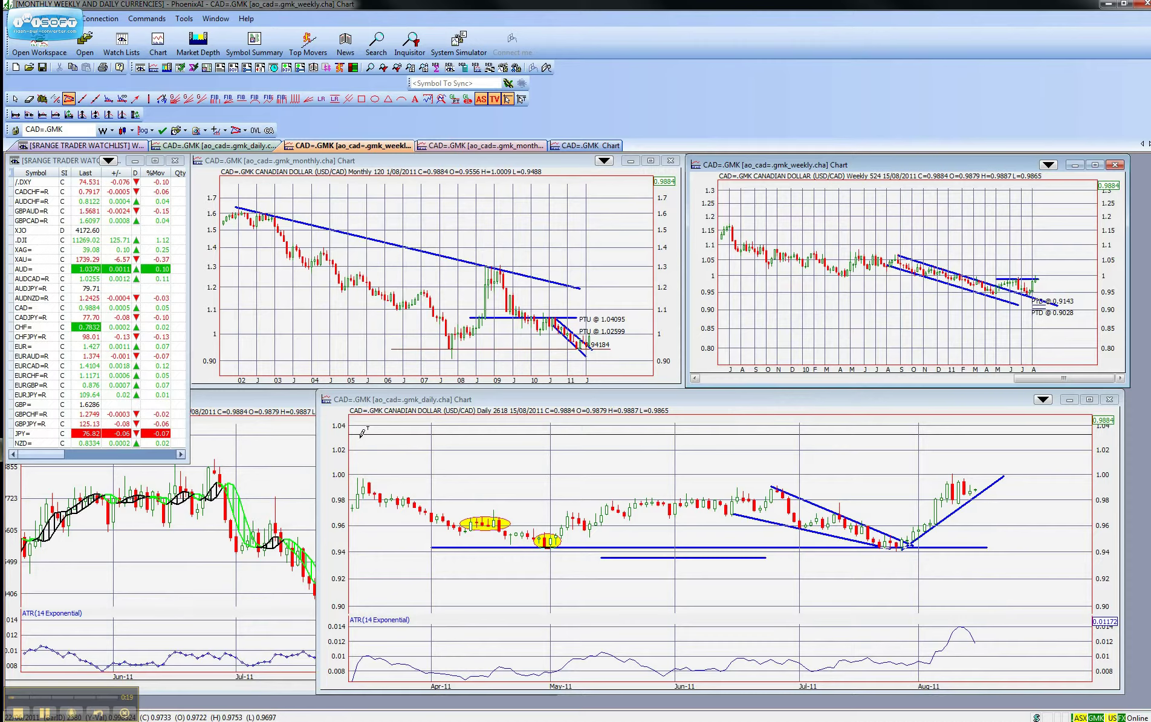
Step: View the CAD monthly chart full screen, showing its downtrend, resistance and PTU targets 1.04095 and 1.02599
{"action": "left_click", "coordinate": [601, 473]}
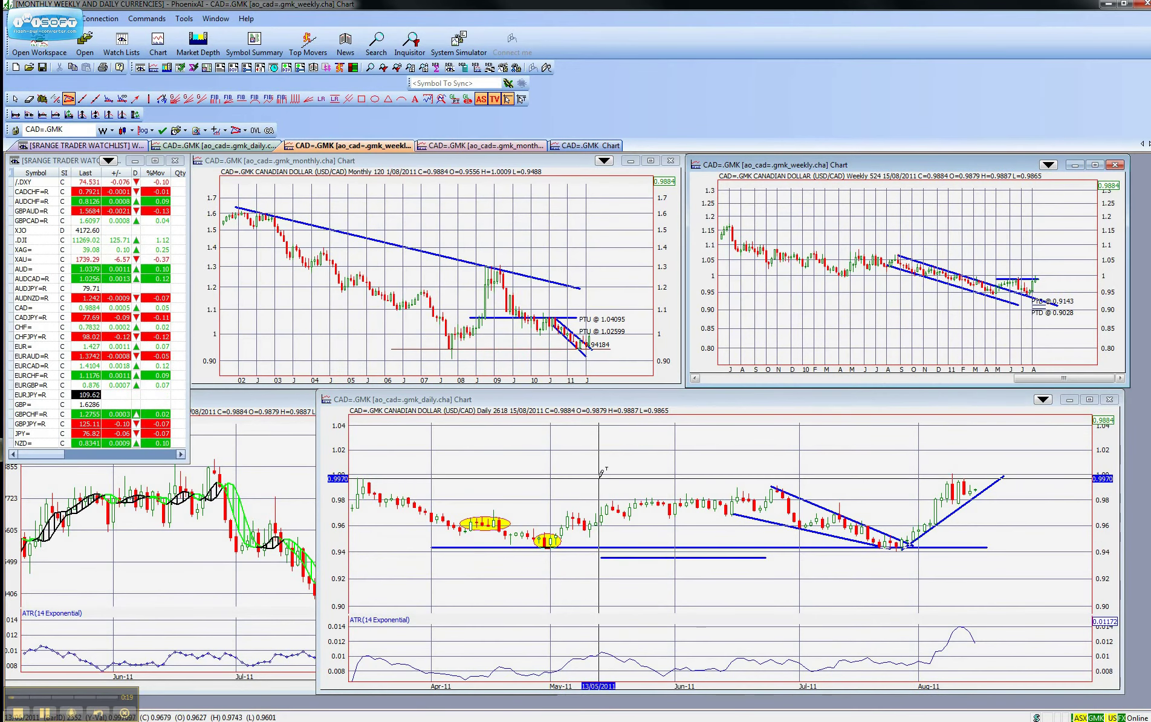
{"action": "left_click", "coordinate": [651, 160]}
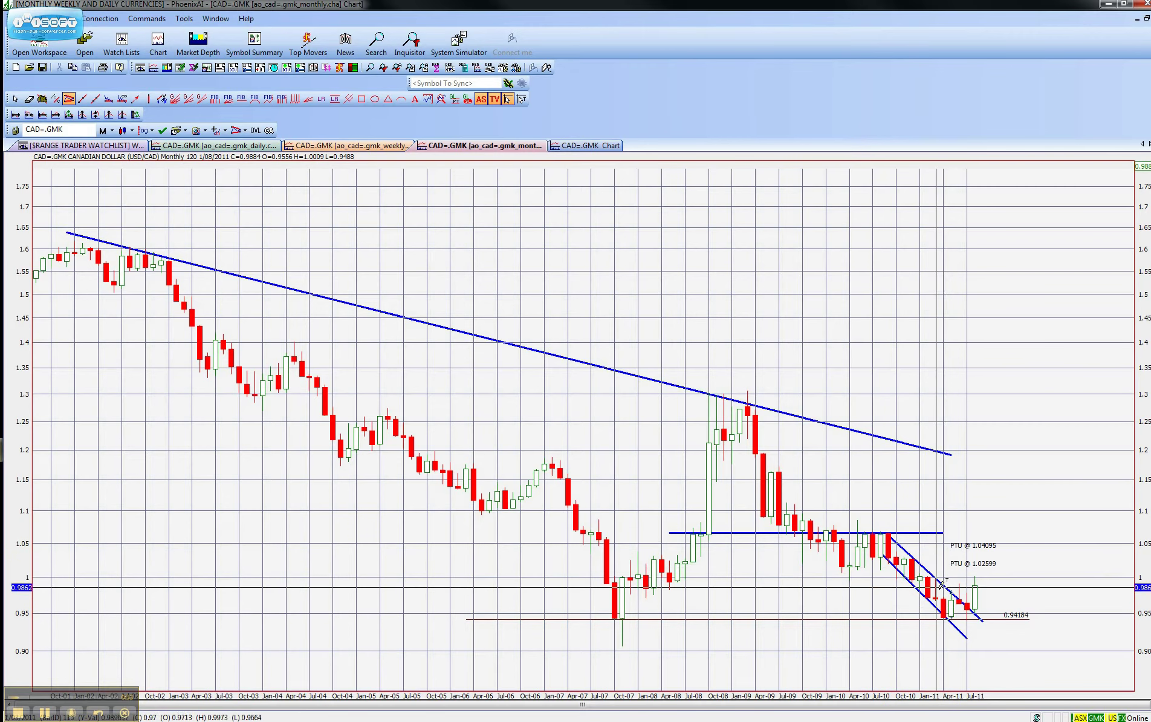
{"action": "left_click", "coordinate": [1146, 20]}
Step: Extend the CAD weekly horizontal resistance line to the right and delete a misplaced price target
{"action": "double_click", "coordinate": [1095, 158]}
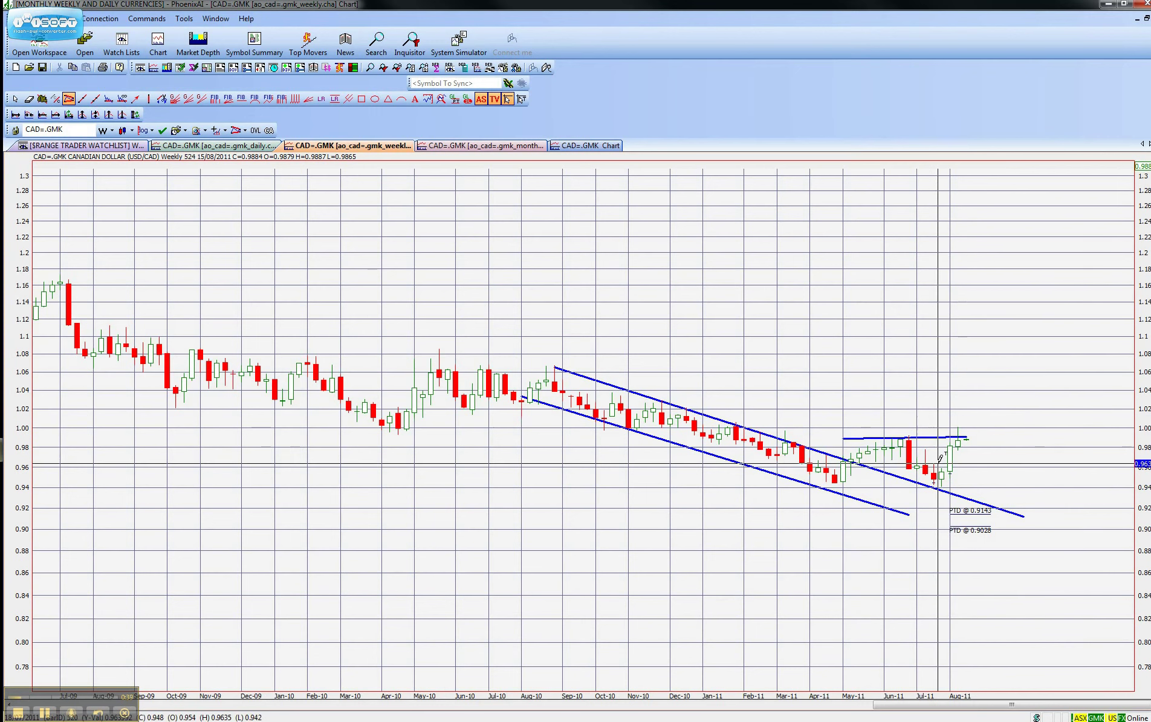
{"action": "left_click", "coordinate": [16, 99]}
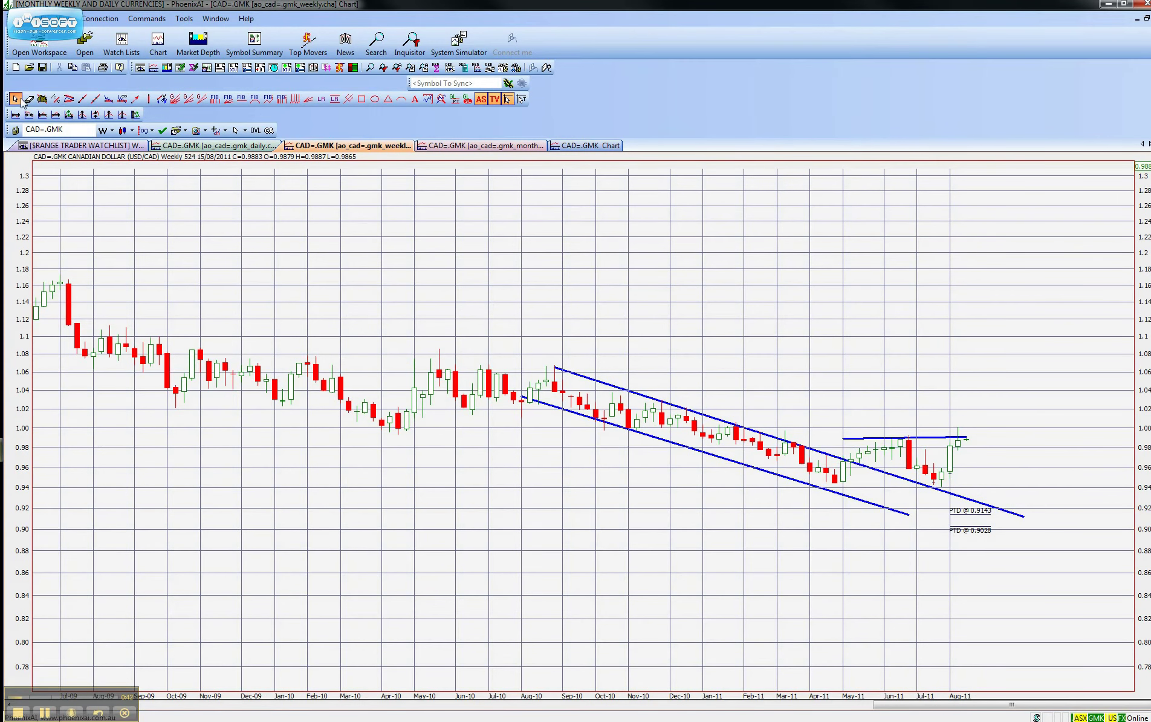
{"action": "left_click_drag", "start_coordinate": [970, 437], "coordinate": [1000, 438]}
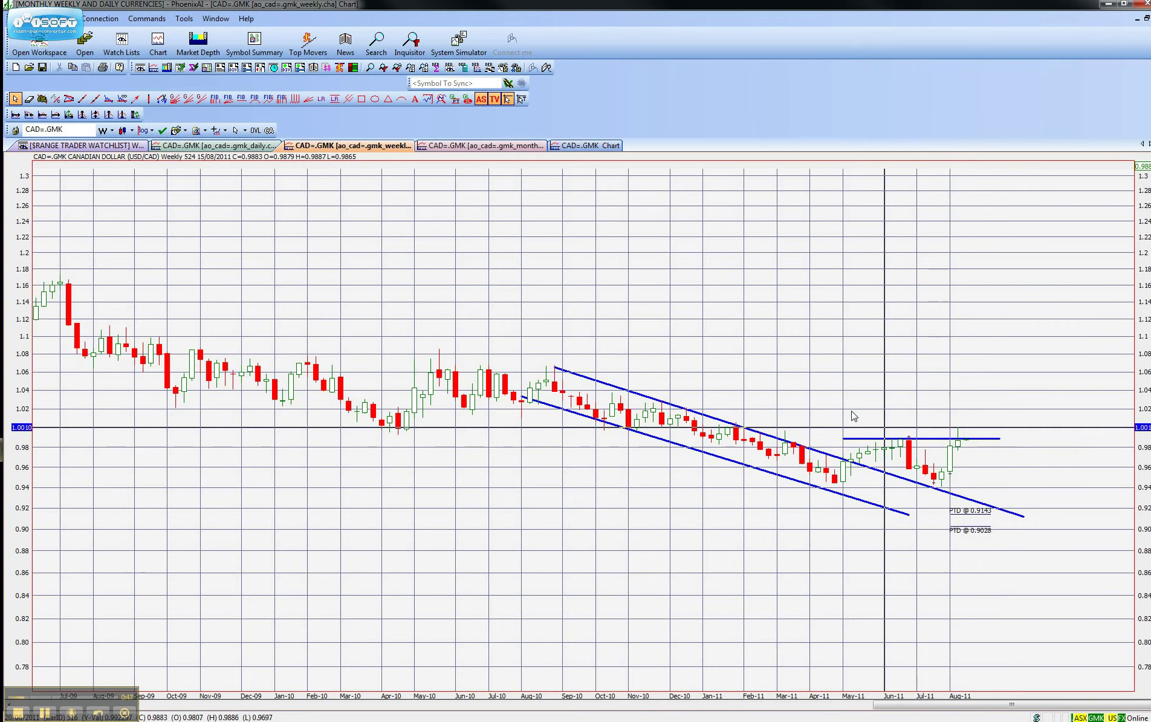
{"action": "left_click", "coordinate": [458, 101]}
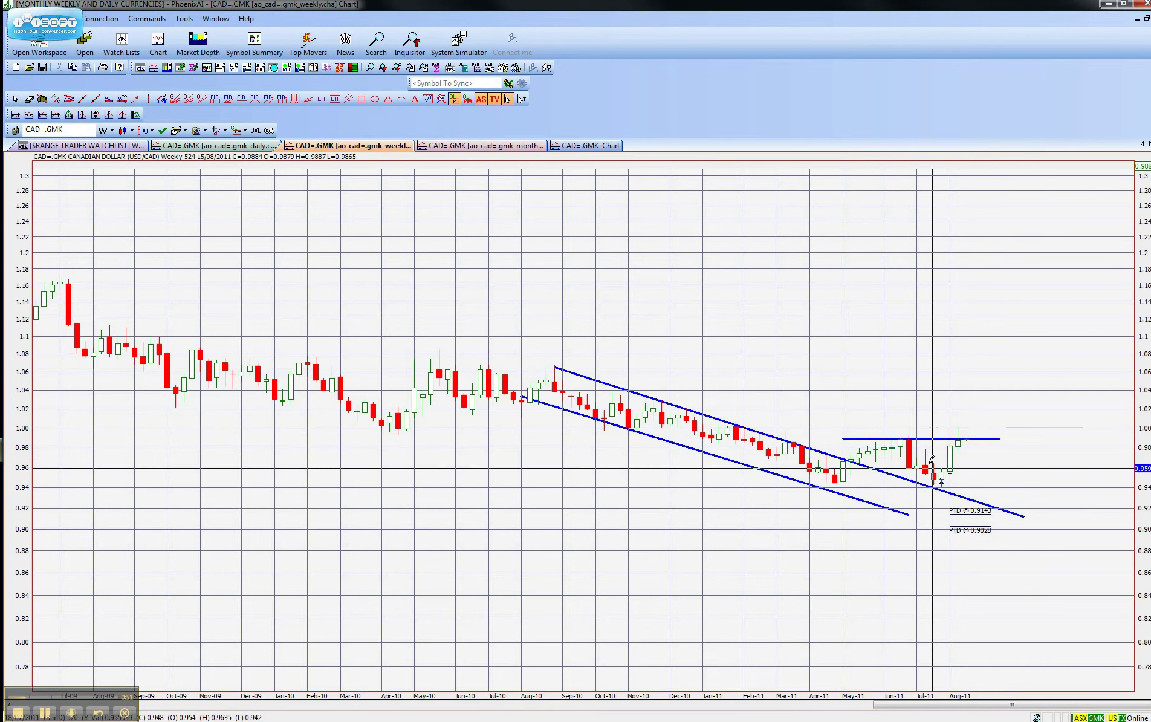
{"action": "left_click", "coordinate": [908, 437]}
{"action": "left_click", "coordinate": [42, 99]}
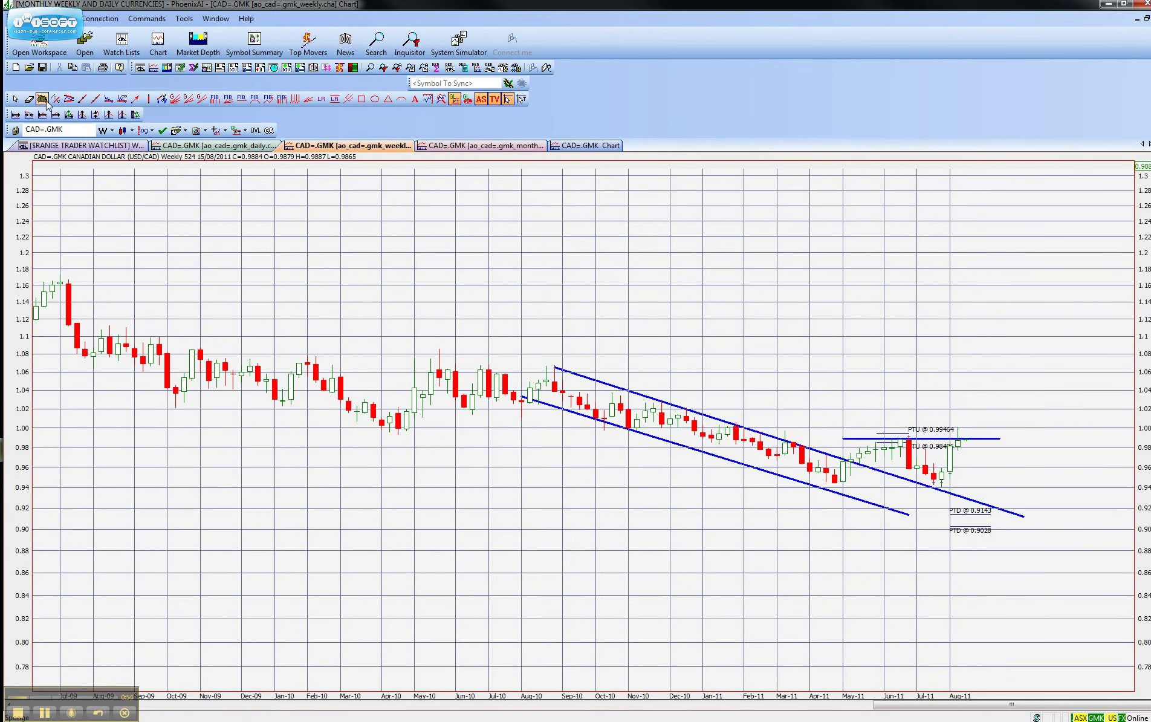
{"action": "right_click", "coordinate": [906, 431]}
{"action": "left_click", "coordinate": [927, 454]}
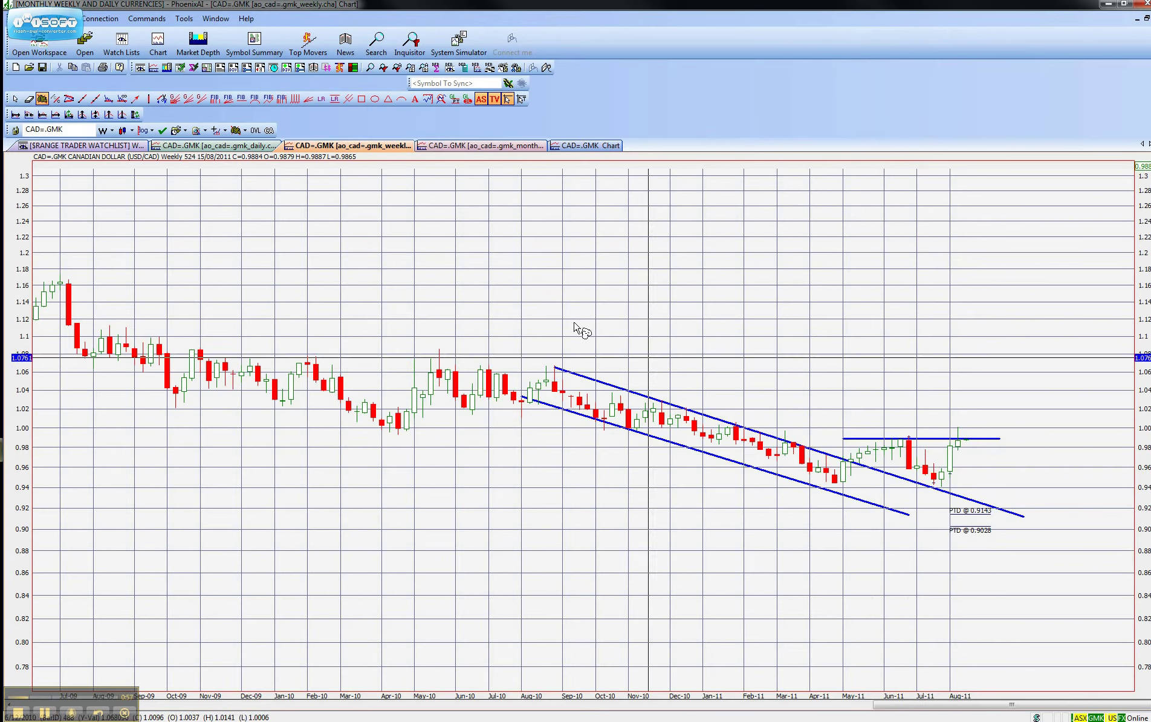
Step: Mark PTU targets 1.03951 and 1.03181 from the resistance level and the Jul-11 low
{"action": "left_click", "coordinate": [455, 98]}
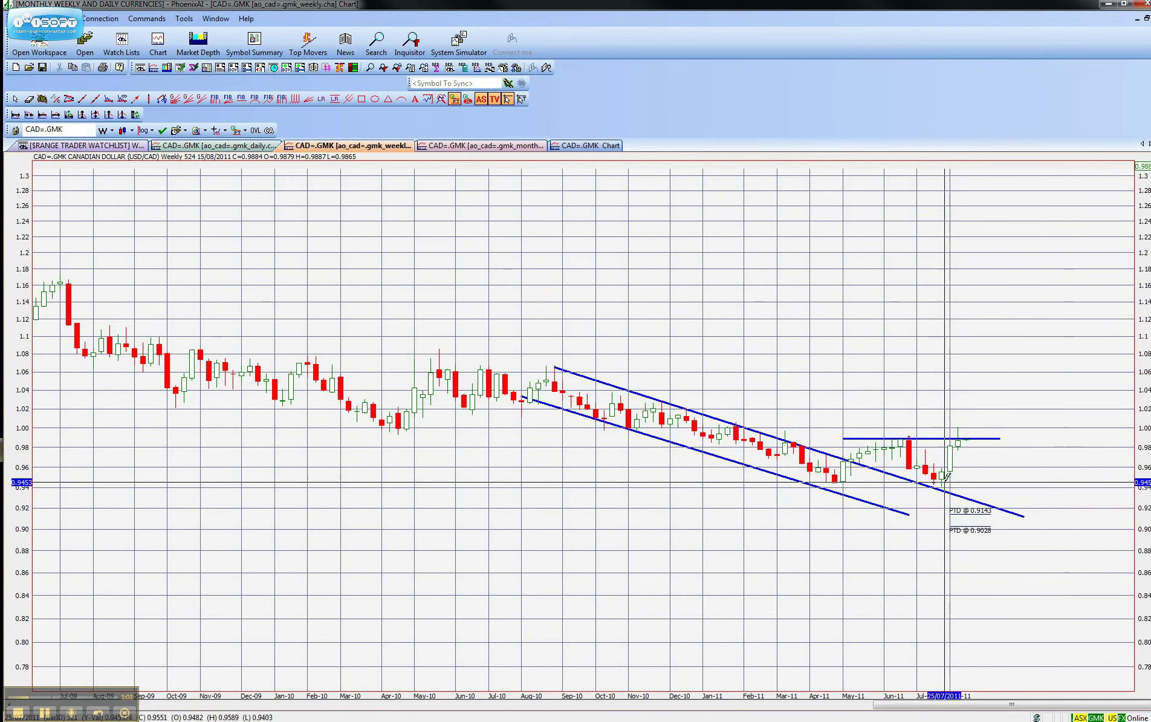
{"action": "left_click", "coordinate": [996, 436]}
{"action": "left_click", "coordinate": [934, 480]}
{"action": "left_click", "coordinate": [917, 437]}
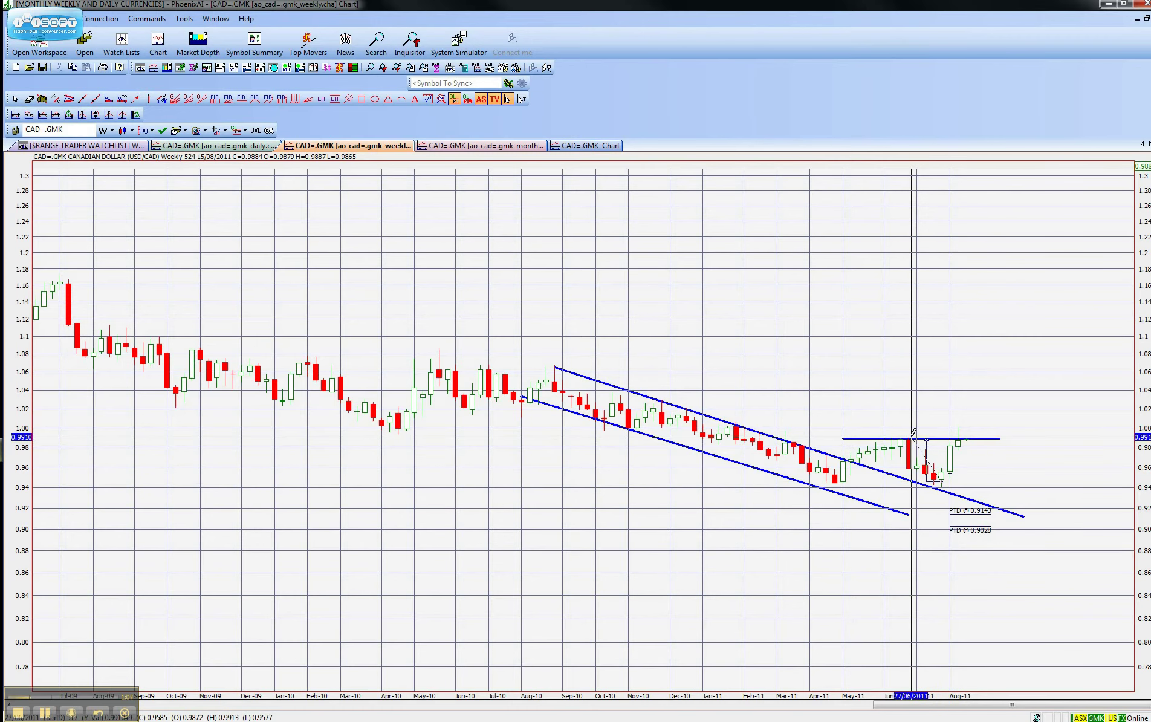
{"action": "left_click", "coordinate": [967, 434]}
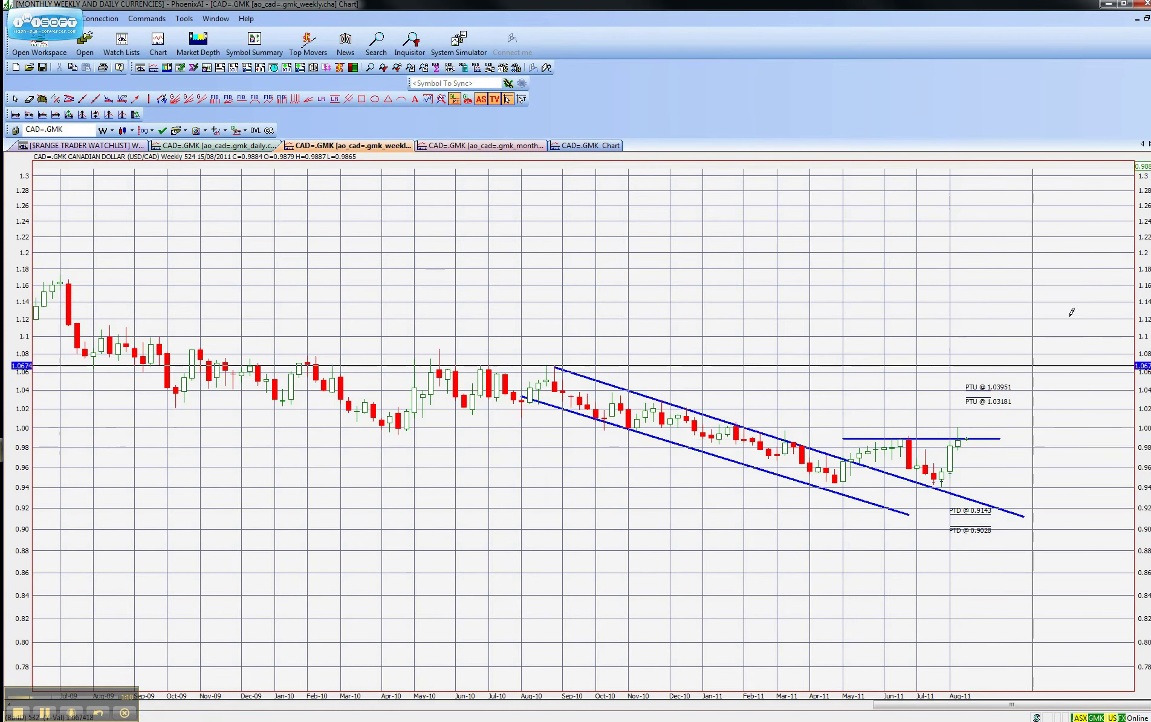
{"action": "left_click", "coordinate": [1145, 19]}
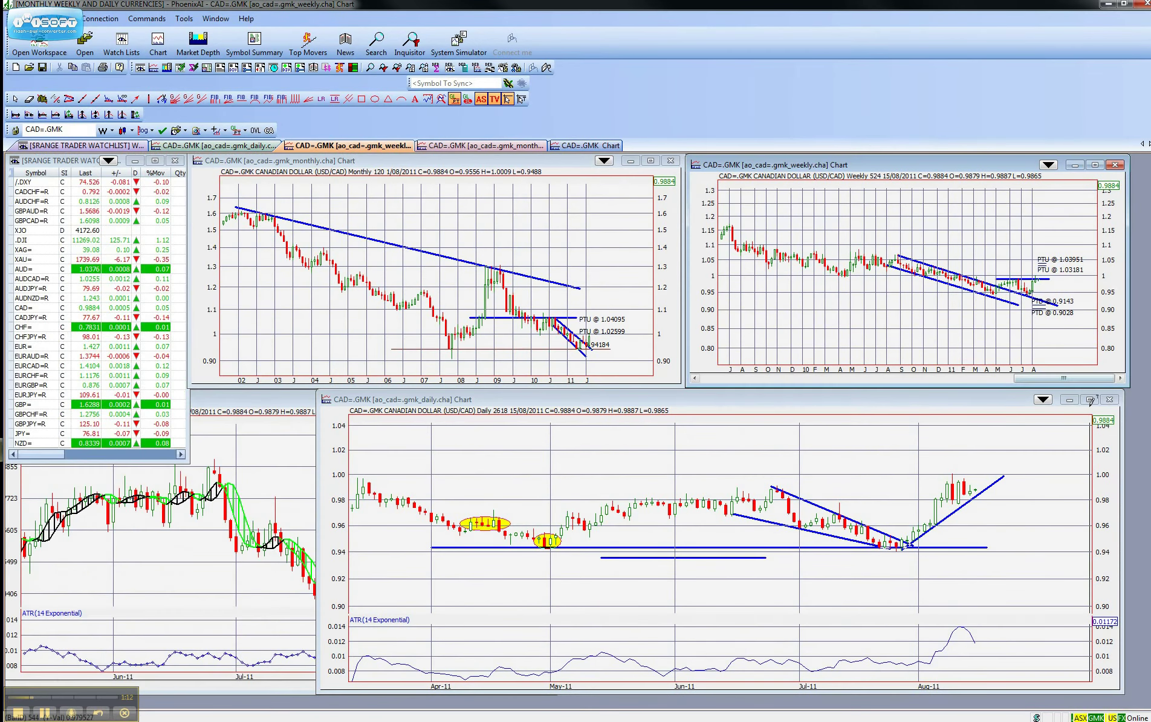
{"action": "left_click", "coordinate": [1089, 399]}
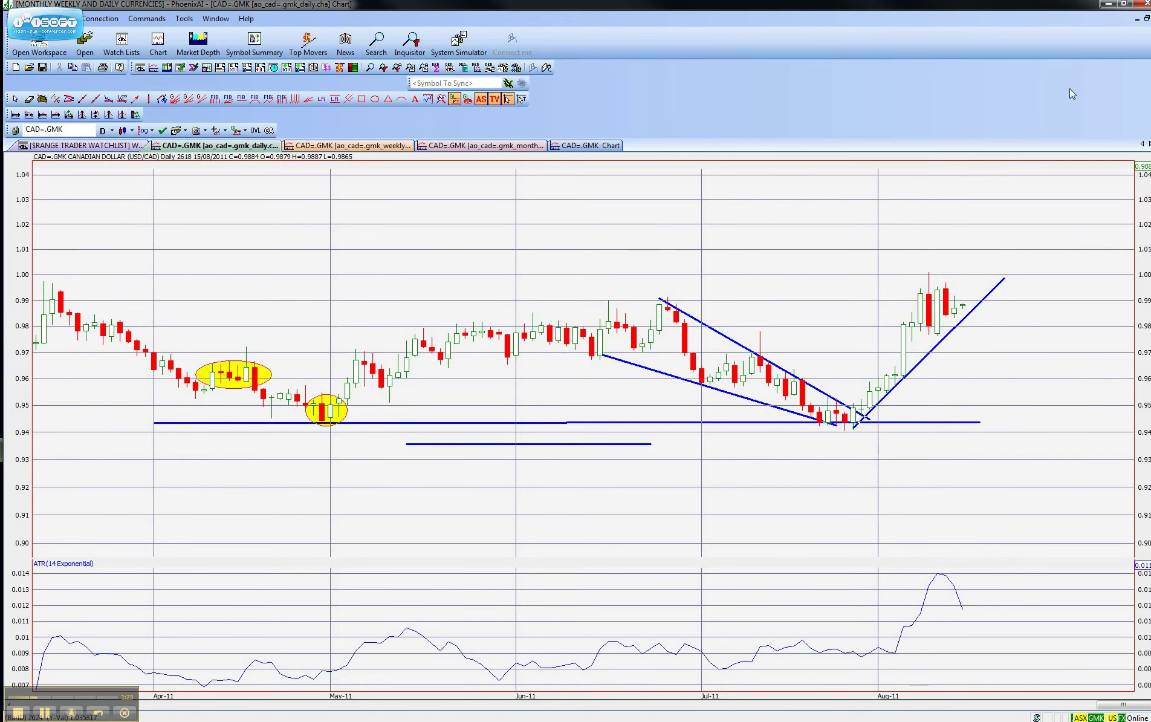
Step: Restore the CAD daily chart to the tiled layout and load EUR= into the linked charts
{"action": "left_click", "coordinate": [1145, 19]}
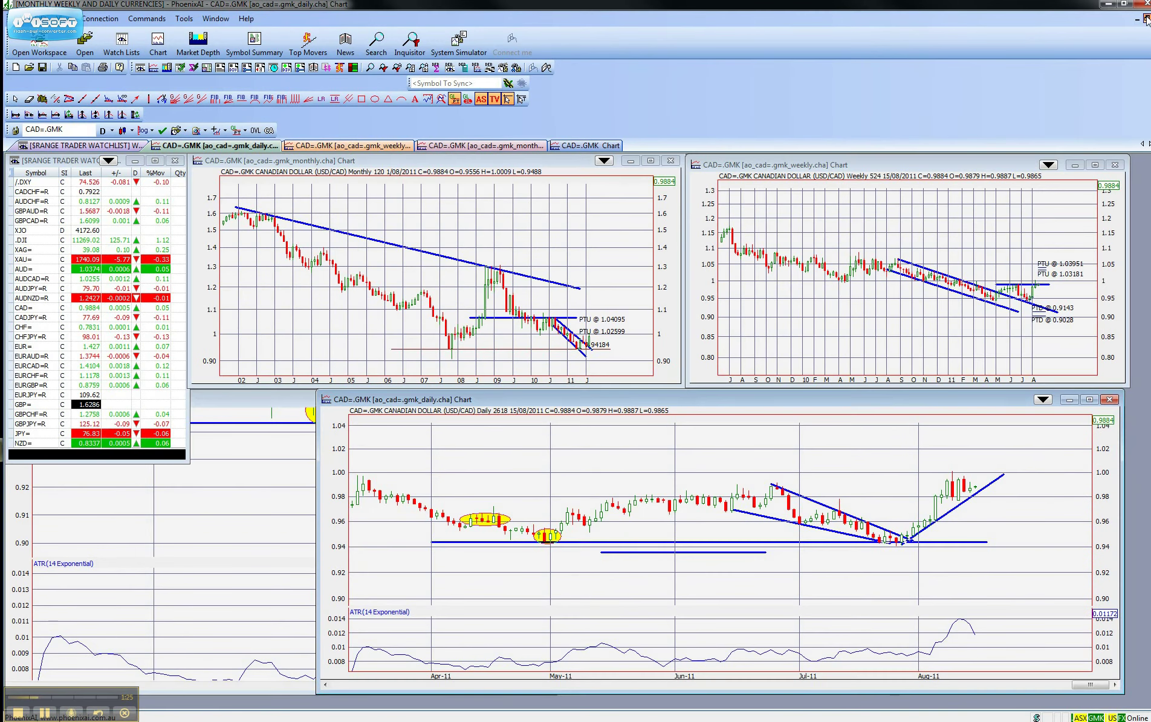
{"action": "left_click", "coordinate": [36, 346]}
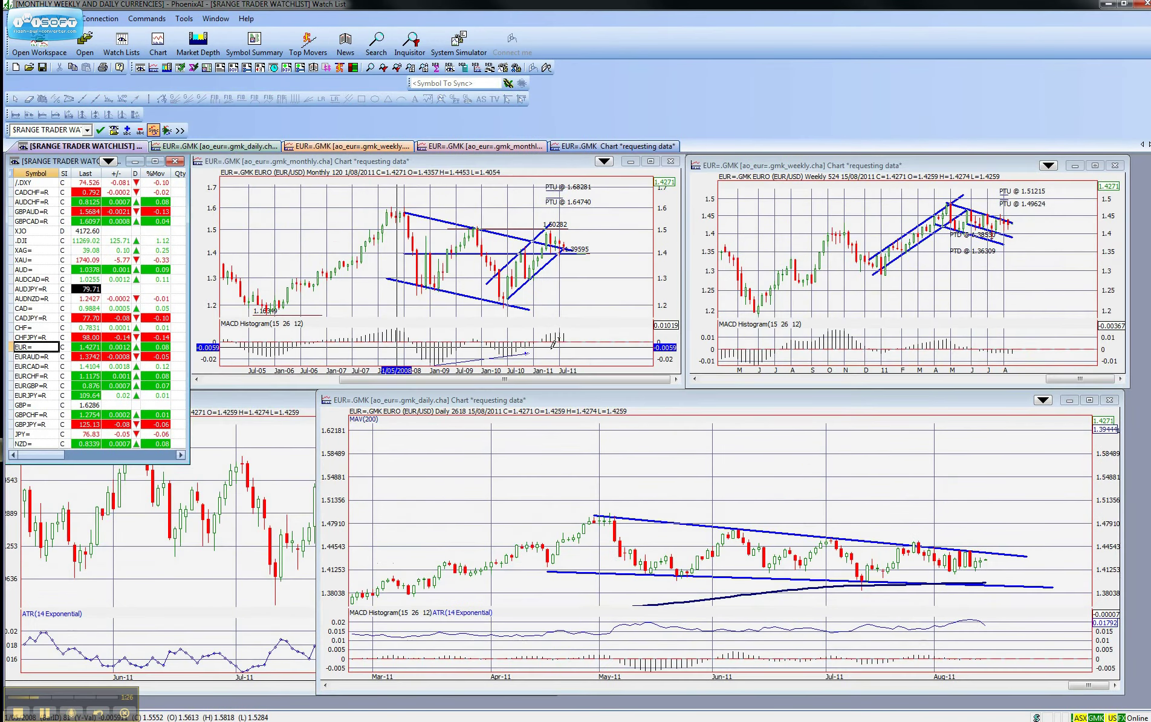
{"action": "double_click", "coordinate": [553, 344]}
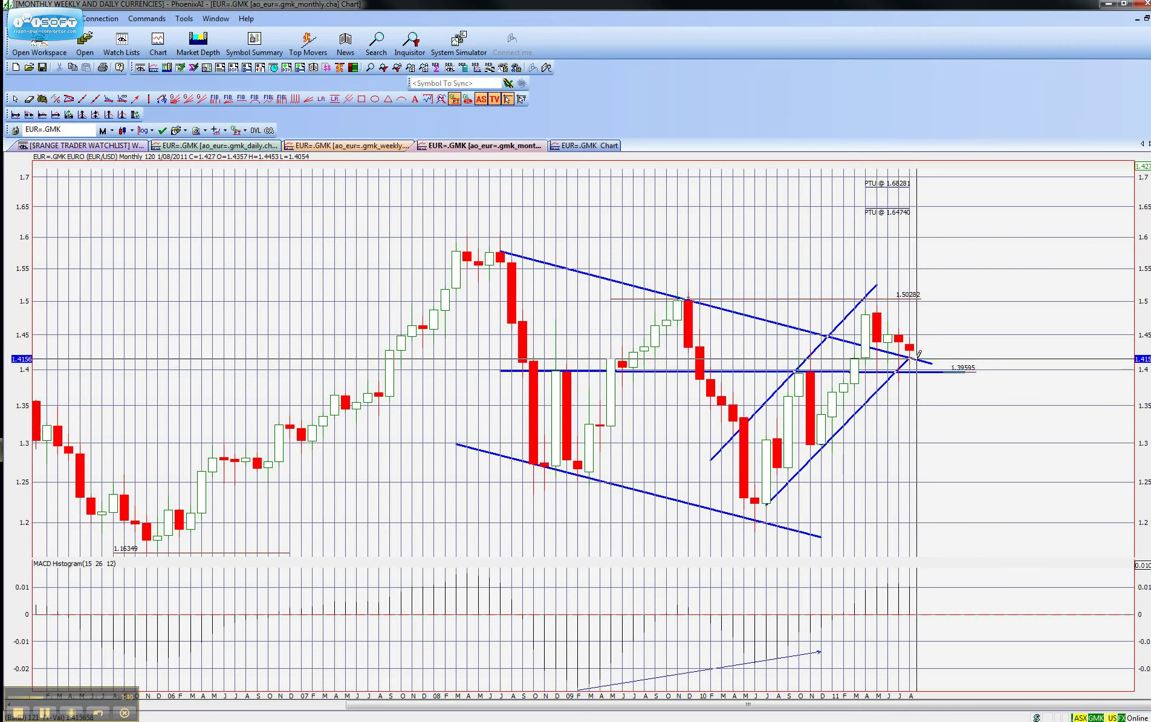
{"action": "left_click", "coordinate": [1146, 19]}
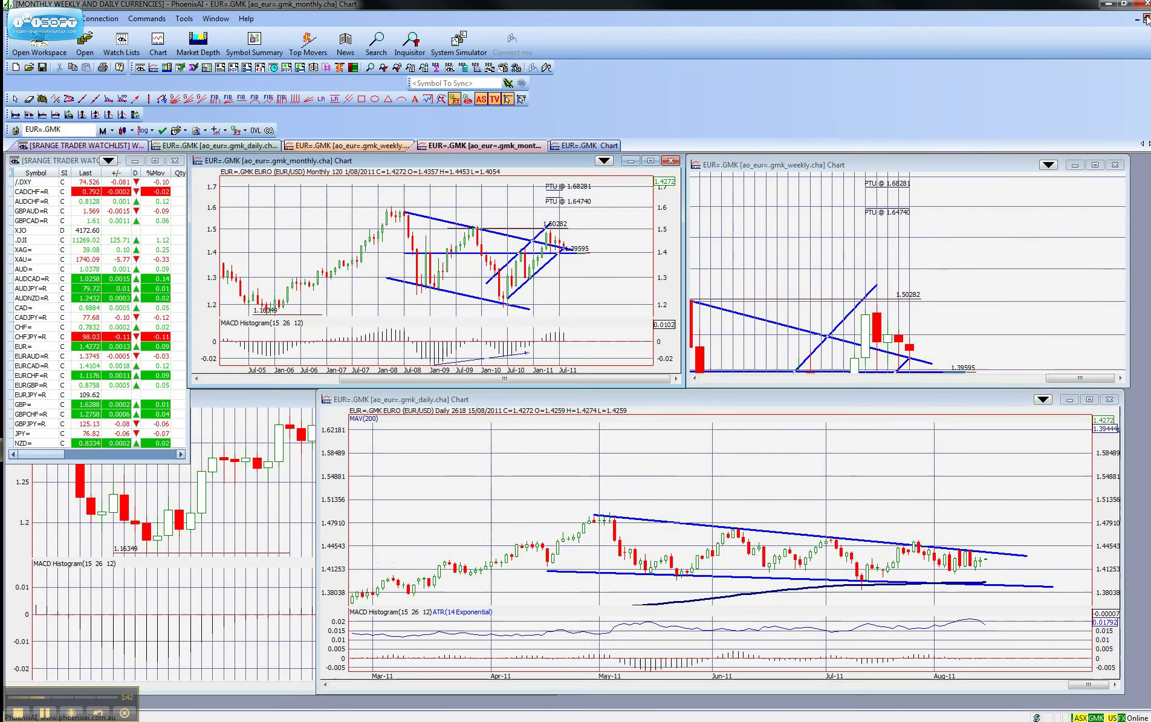
{"action": "left_click", "coordinate": [1095, 164]}
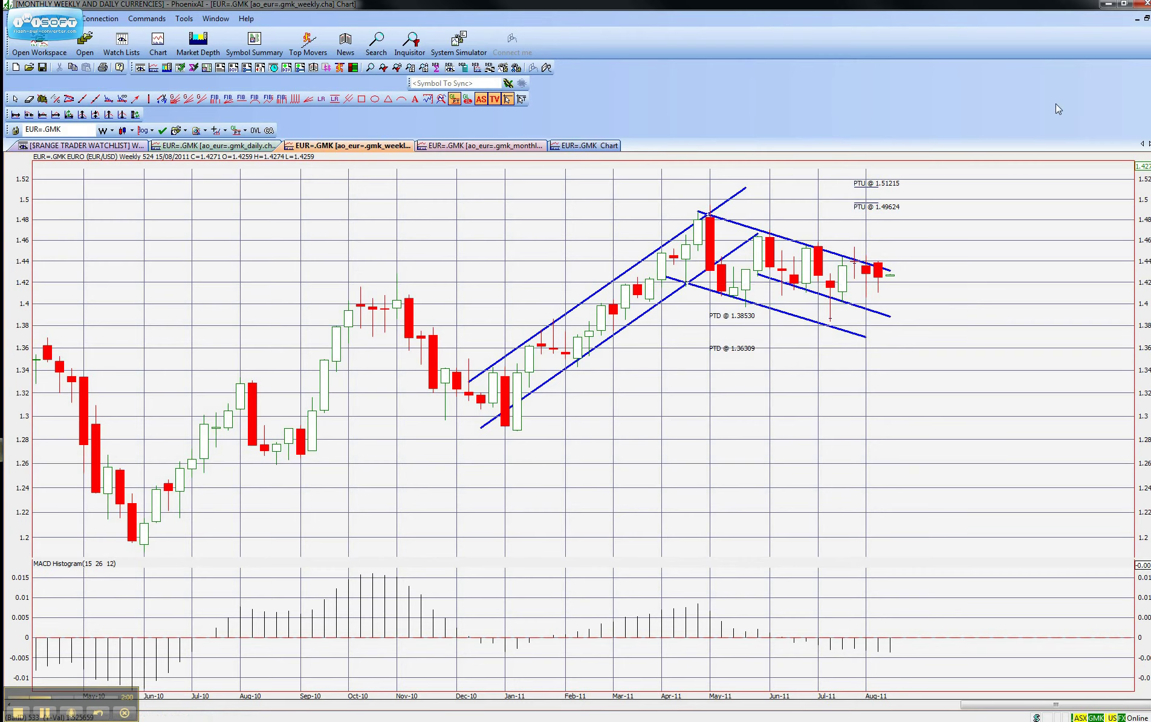
{"action": "left_click", "coordinate": [1146, 20]}
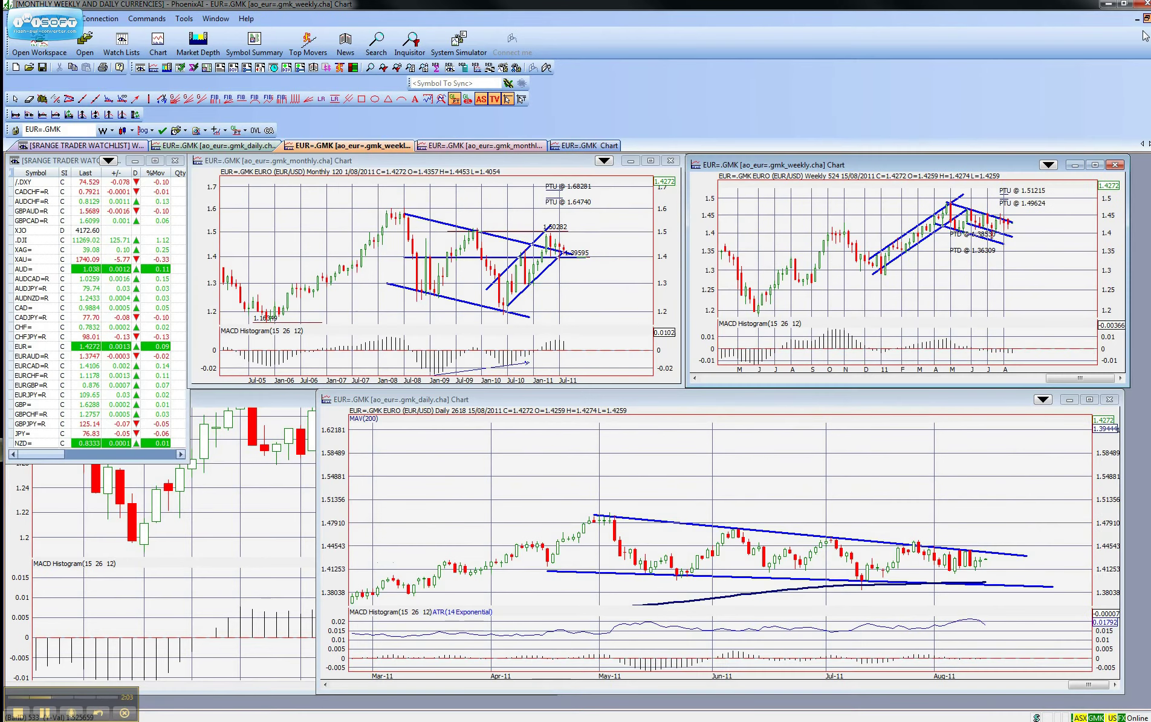
Step: Review the EUR daily chart full screen, then load EURCAD=R into the linked charts
{"action": "left_click", "coordinate": [1087, 398]}
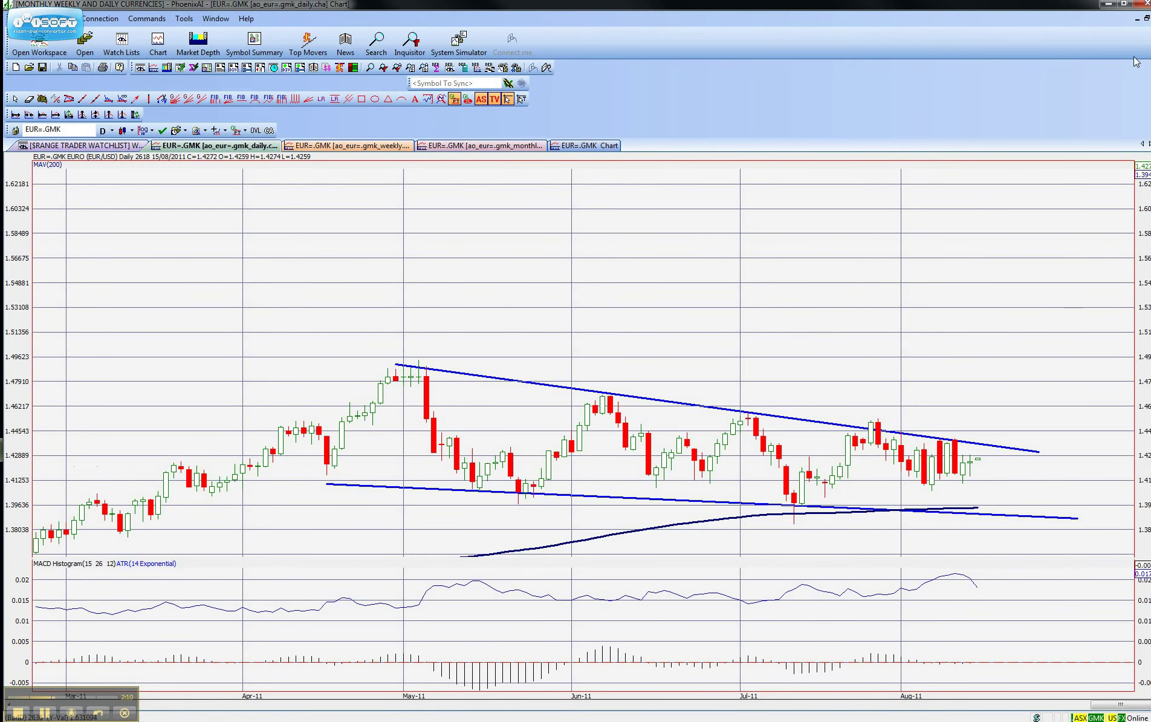
{"action": "left_click", "coordinate": [1146, 21]}
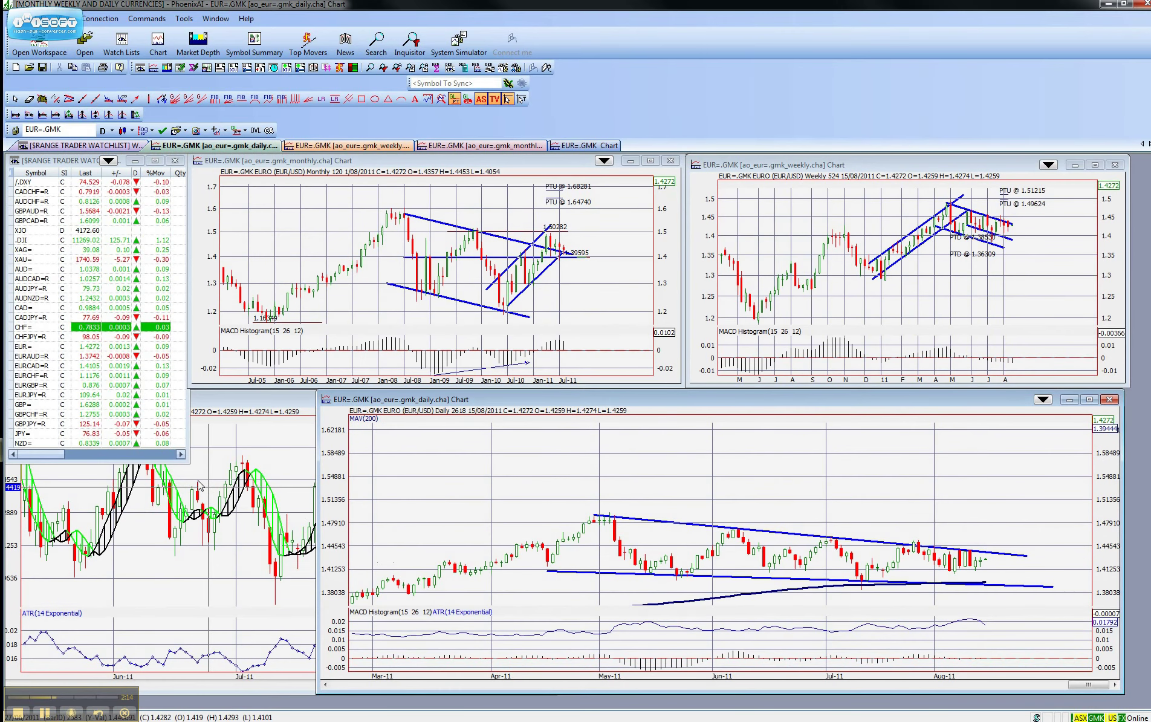
{"action": "left_click", "coordinate": [18, 366]}
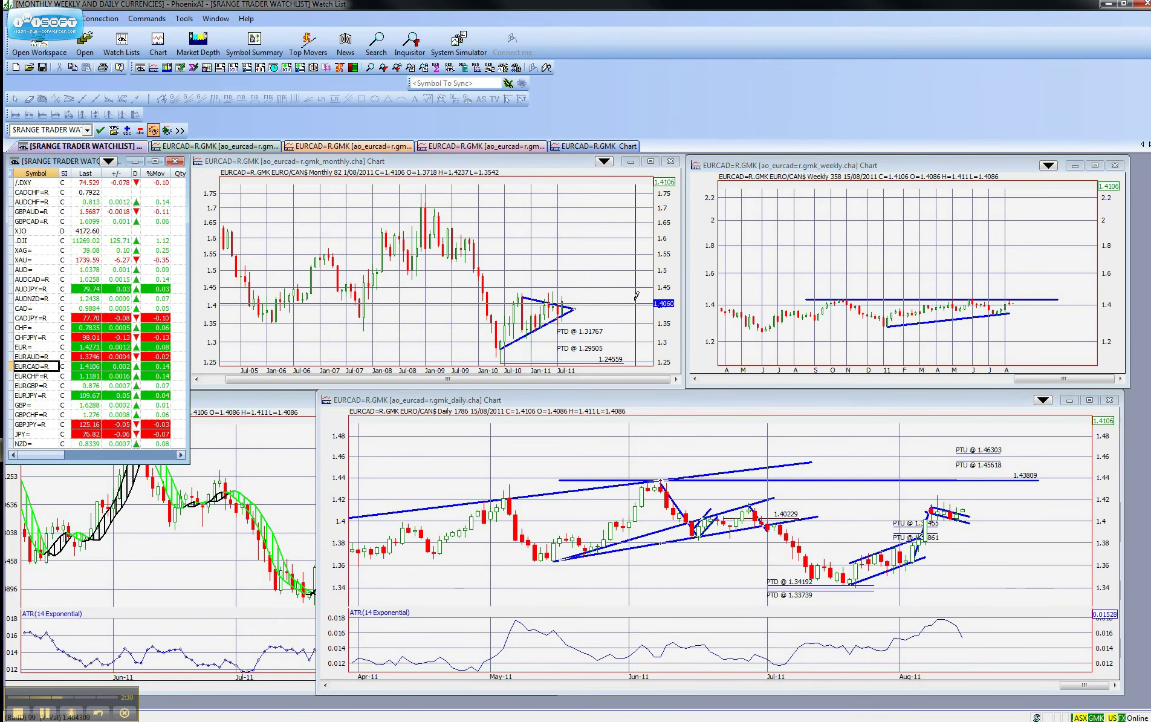
Step: Review the EURCAD monthly chart, then drag the weekly resistance line down to about 1.433
{"action": "left_click", "coordinate": [650, 161]}
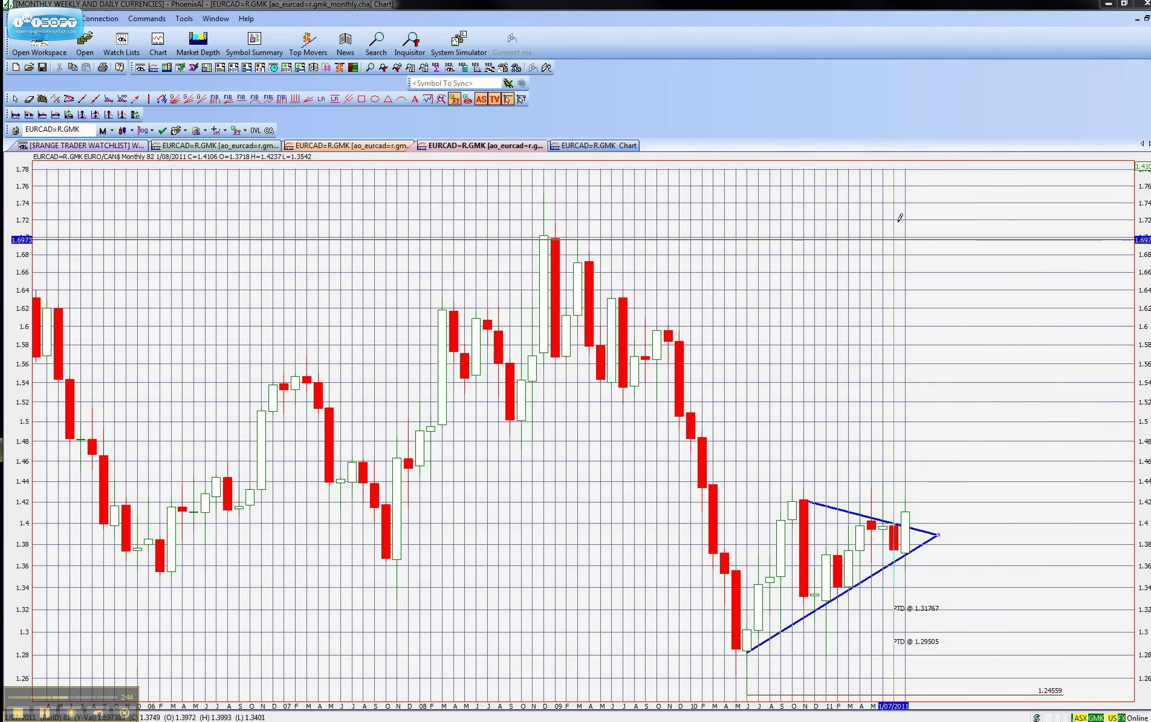
{"action": "left_click", "coordinate": [1145, 20]}
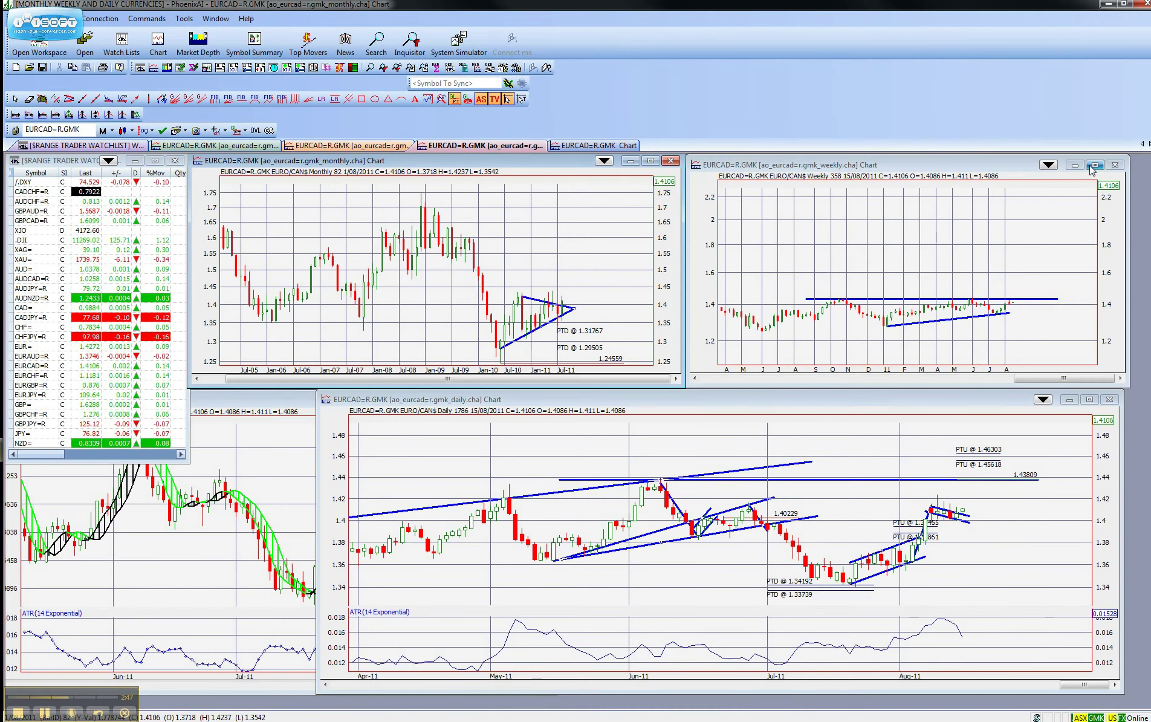
{"action": "left_click", "coordinate": [1093, 165]}
{"action": "left_click_drag", "start_coordinate": [947, 488], "coordinate": [948, 492]}
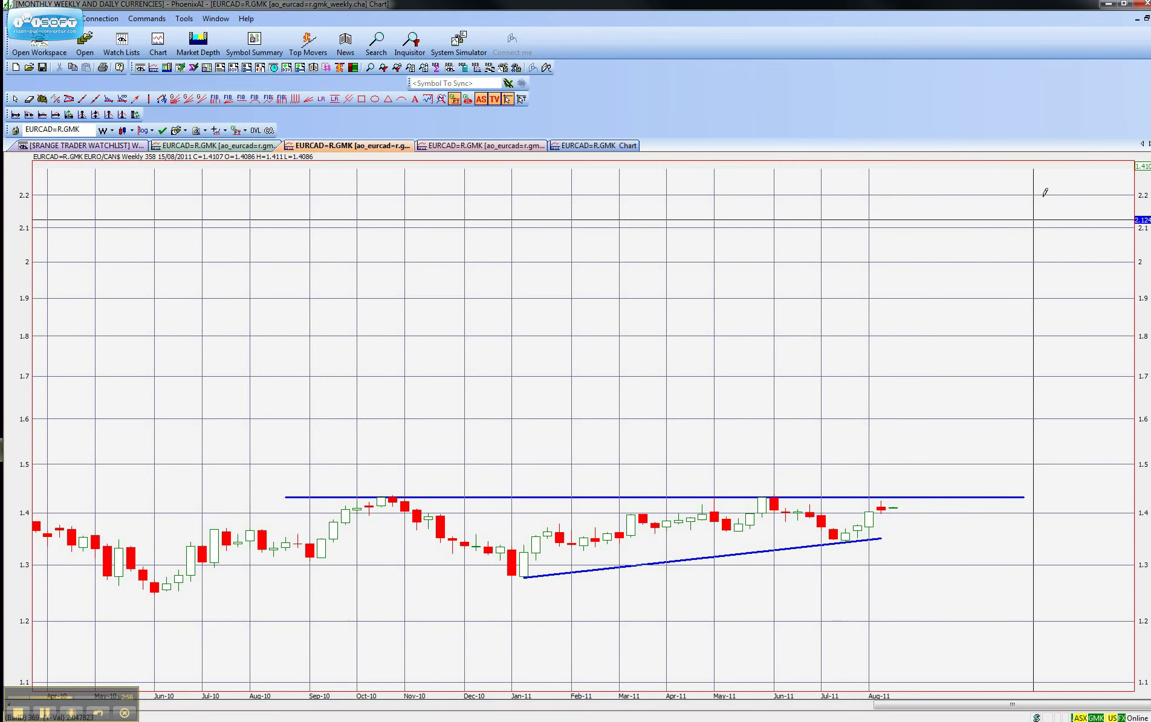
{"action": "left_click", "coordinate": [1146, 20]}
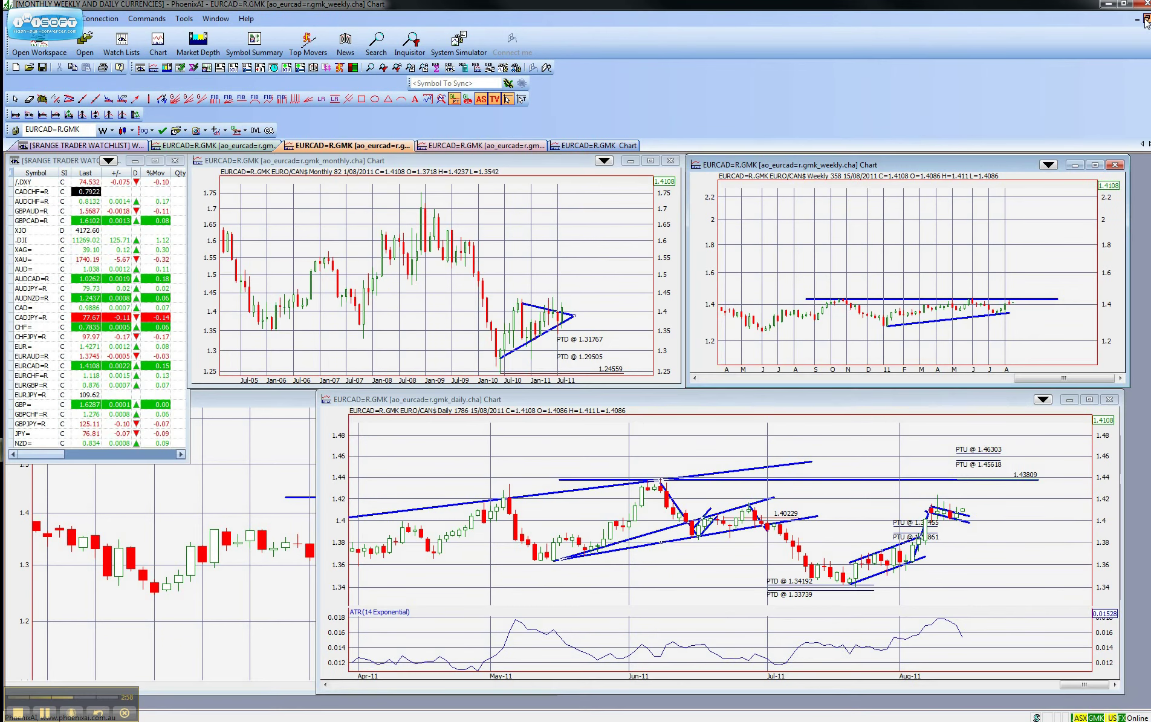
Step: Show Chart Values for the 15/08/2011 EURCAD daily bar, reading bar 1787 at 1.41057
{"action": "left_click", "coordinate": [1089, 399]}
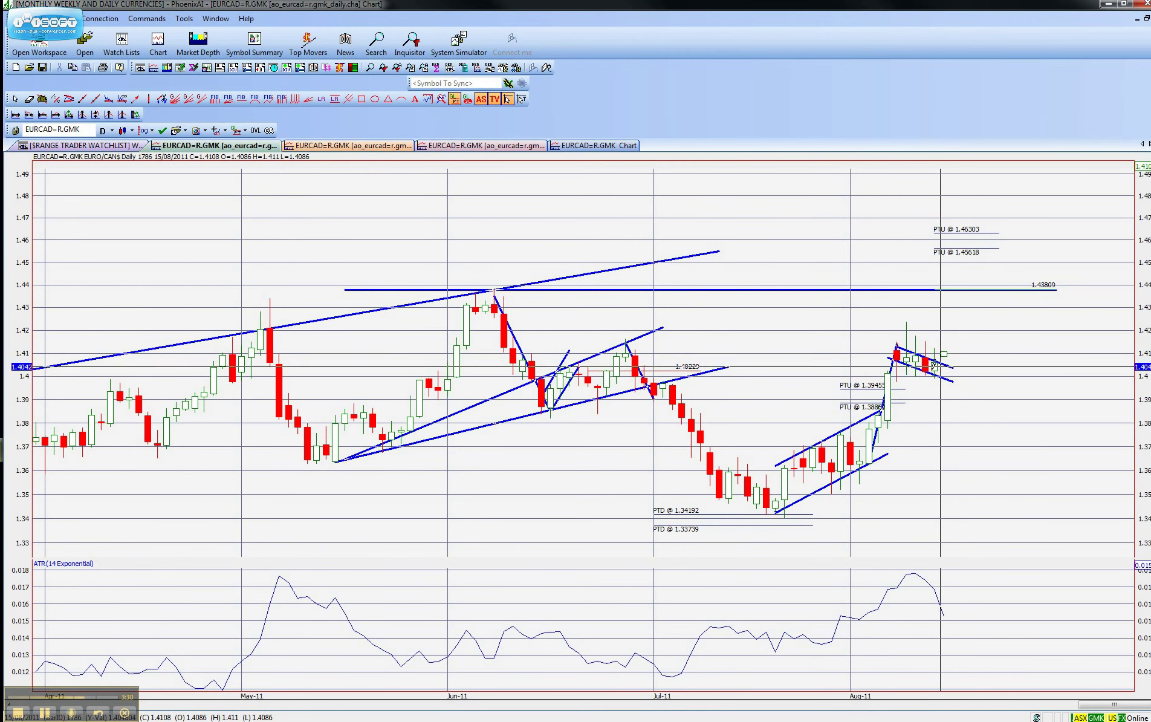
{"action": "left_click", "coordinate": [60, 18]}
{"action": "left_click", "coordinate": [85, 30]}
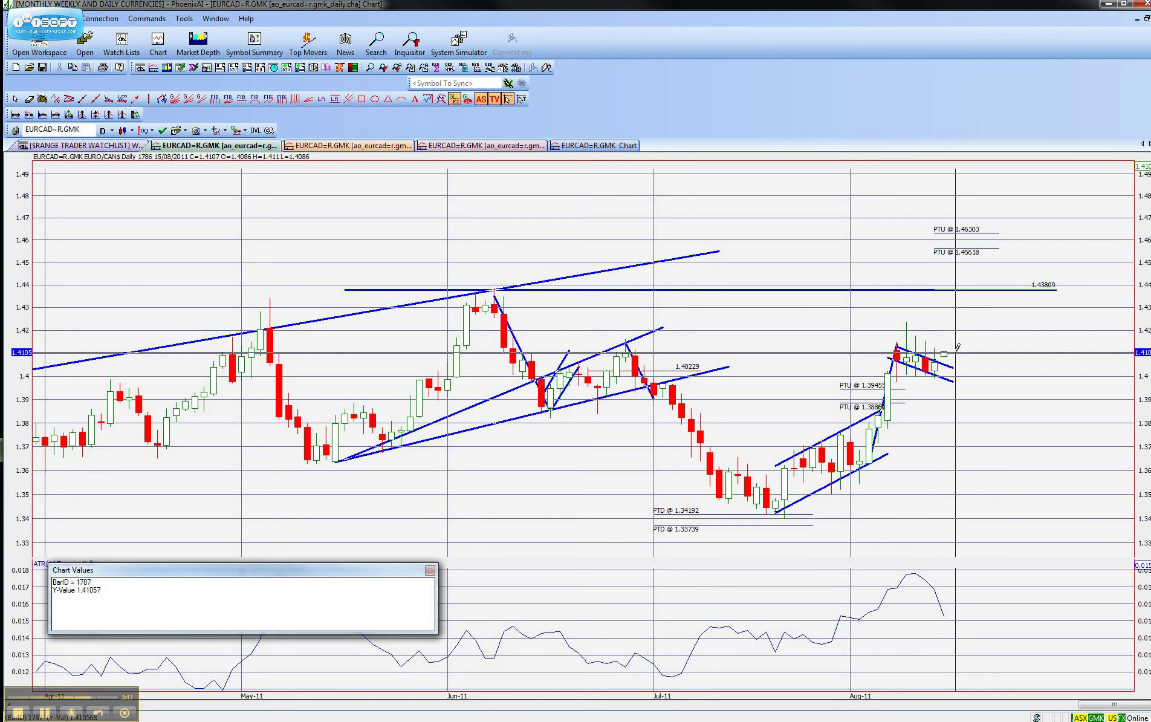
{"action": "left_click", "coordinate": [958, 347]}
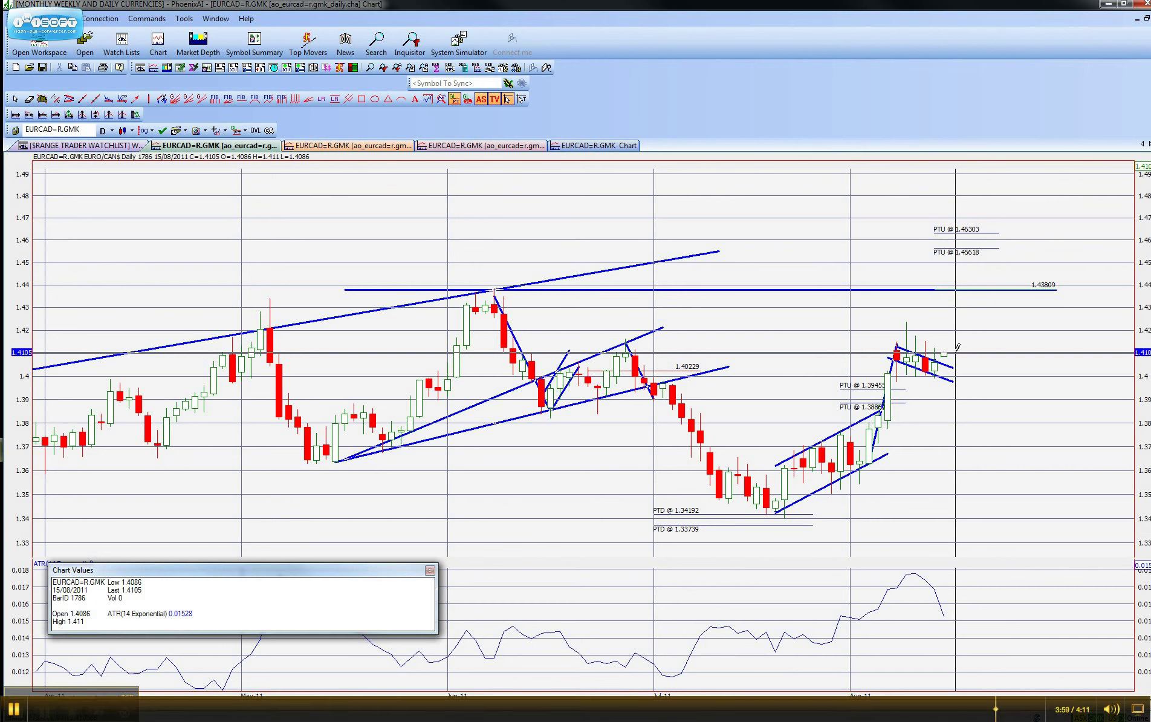
Step: Restore the maximized EURCAD daily chart beside the monthly and weekly charts
{"action": "left_click", "coordinate": [1146, 20]}
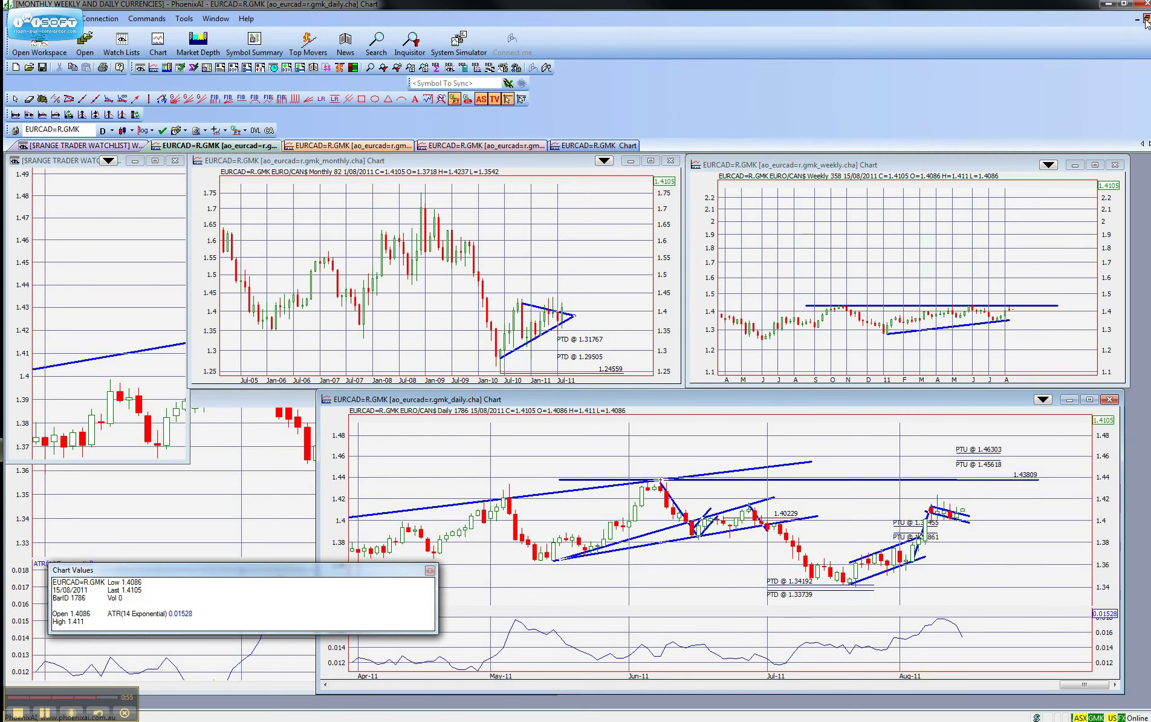